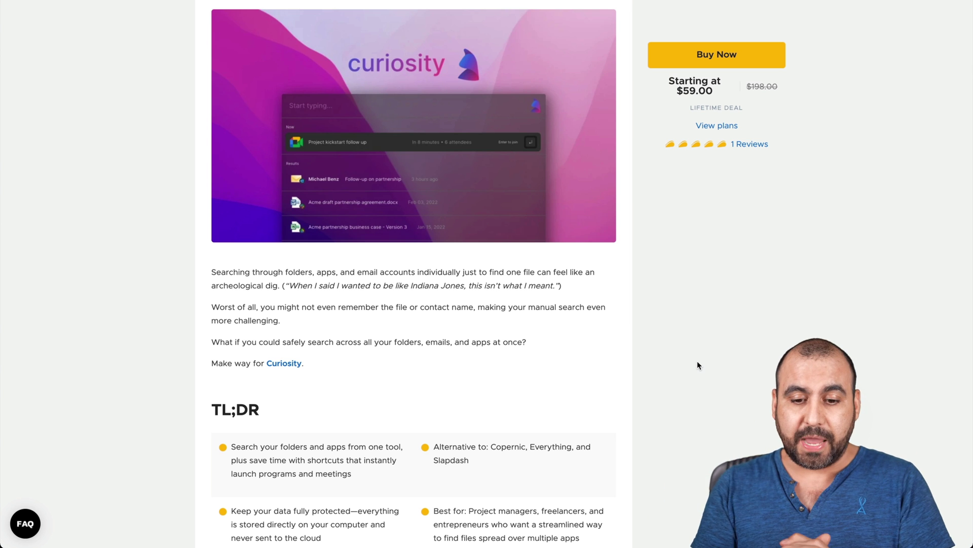
{"action": "scroll", "coordinate": [697, 361], "scroll_direction": "down", "scroll_amount": 4}
{"action": "scroll", "coordinate": [698, 360], "scroll_direction": "down", "scroll_amount": 3}
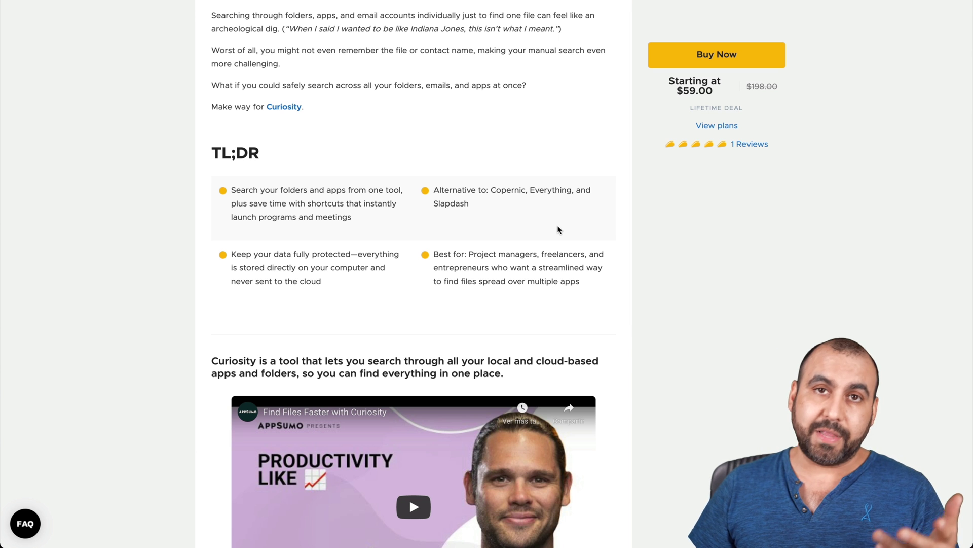
{"action": "scroll", "coordinate": [558, 226], "scroll_direction": "down", "scroll_amount": 3}
{"action": "scroll", "coordinate": [557, 225], "scroll_direction": "down", "scroll_amount": 4}
{"action": "scroll", "coordinate": [557, 225], "scroll_direction": "down", "scroll_amount": 5}
{"action": "scroll", "coordinate": [558, 225], "scroll_direction": "down", "scroll_amount": 5}
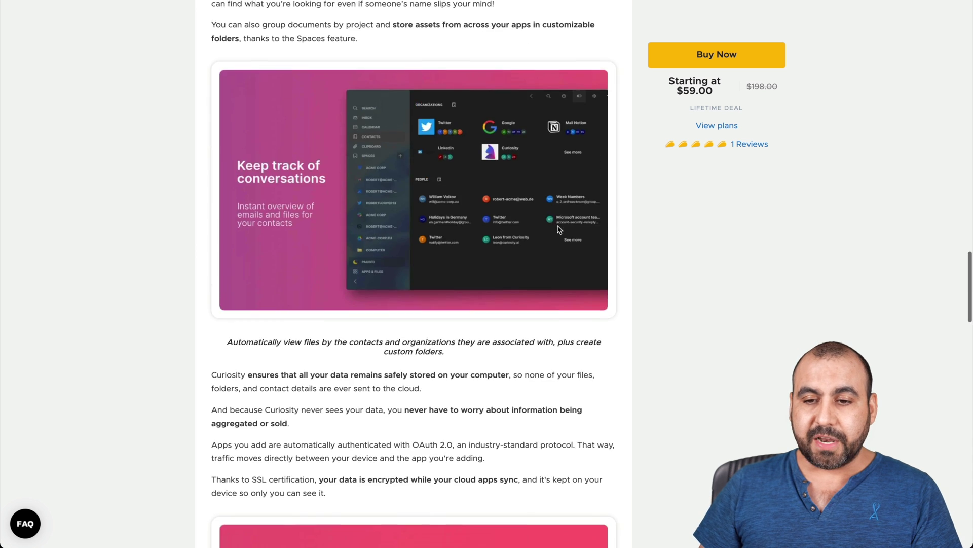
{"action": "scroll", "coordinate": [557, 225], "scroll_direction": "down", "scroll_amount": 8}
{"action": "scroll", "coordinate": [558, 225], "scroll_direction": "down", "scroll_amount": 3}
{"action": "scroll", "coordinate": [557, 225], "scroll_direction": "down", "scroll_amount": 3}
{"action": "scroll", "coordinate": [558, 226], "scroll_direction": "down", "scroll_amount": 3}
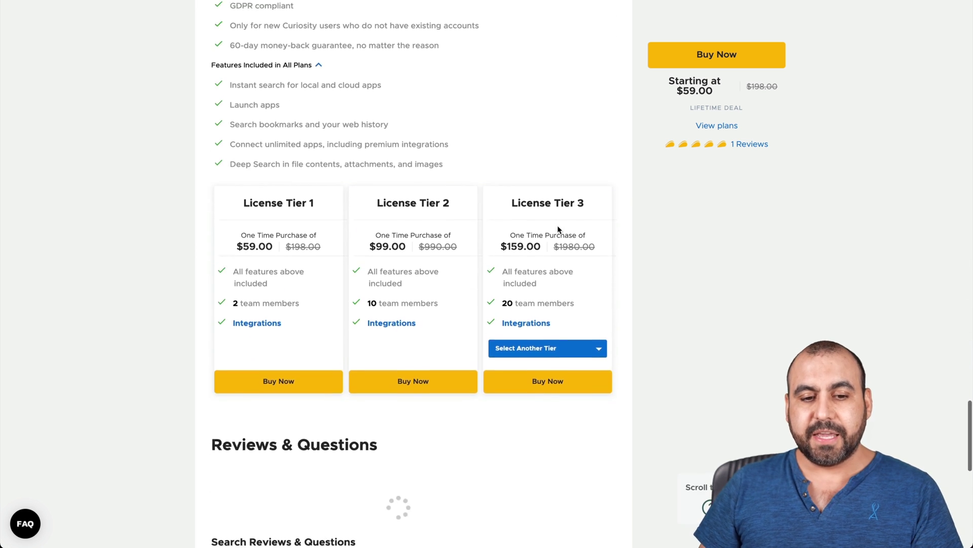
{"action": "scroll", "coordinate": [558, 225], "scroll_direction": "down", "scroll_amount": 1}
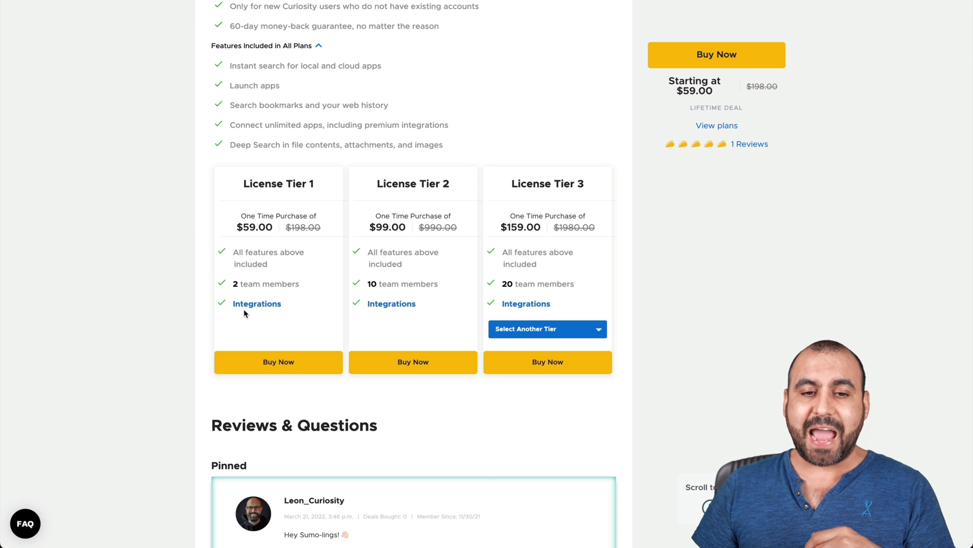
{"action": "scroll", "coordinate": [272, 294], "scroll_direction": "up", "scroll_amount": 5}
{"action": "scroll", "coordinate": [278, 289], "scroll_direction": "up", "scroll_amount": 3}
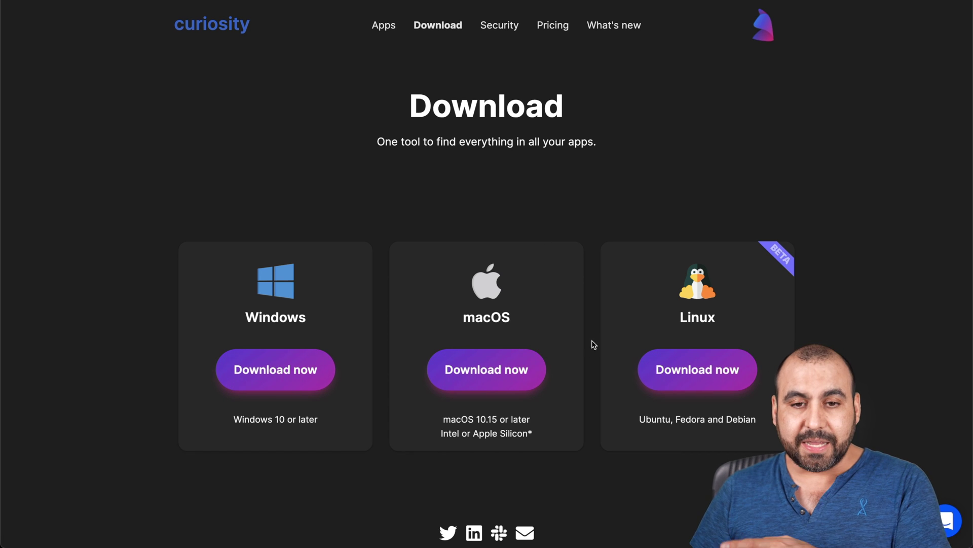
Open Curiosity's pricing page to compare the Free, Pro and Teams plans.
{"action": "left_click", "coordinate": [553, 29]}
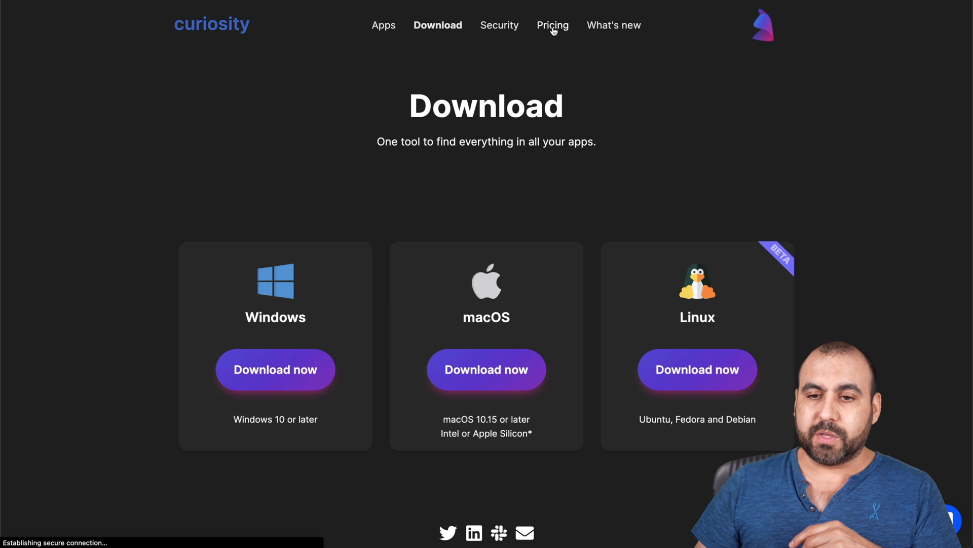
{"action": "scroll", "coordinate": [583, 286], "scroll_direction": "down", "scroll_amount": 3}
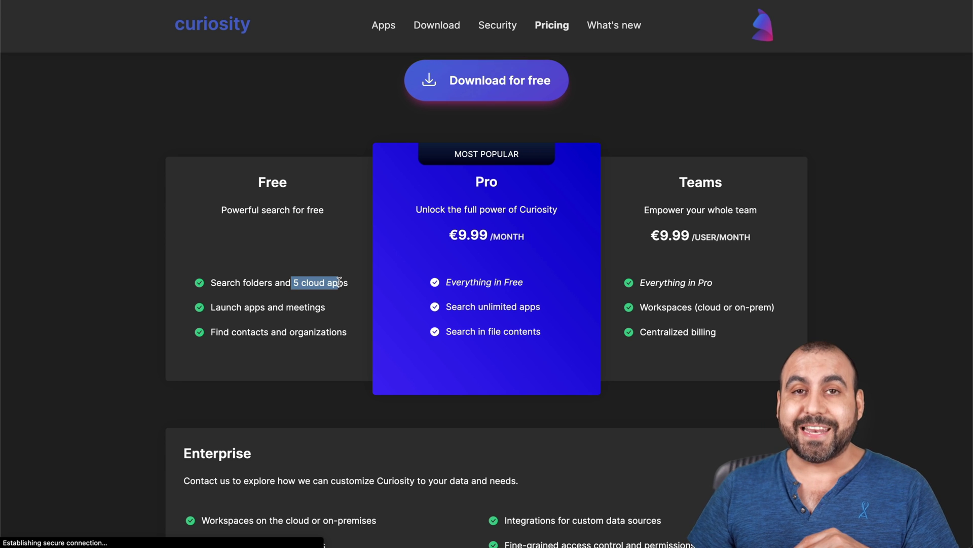
{"action": "left_click", "coordinate": [350, 300]}
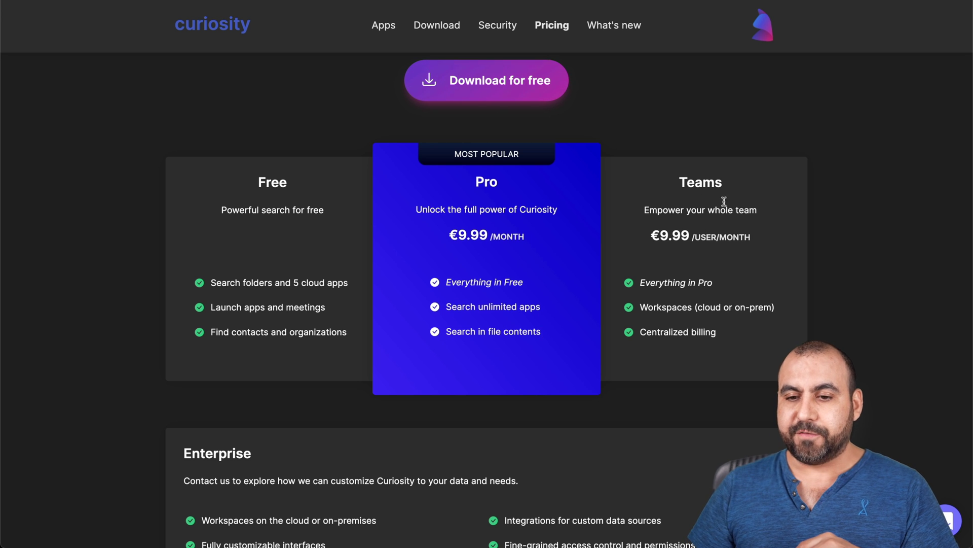
{"action": "scroll", "coordinate": [363, 348], "scroll_direction": "down", "scroll_amount": 3}
{"action": "scroll", "coordinate": [363, 348], "scroll_direction": "down", "scroll_amount": 3}
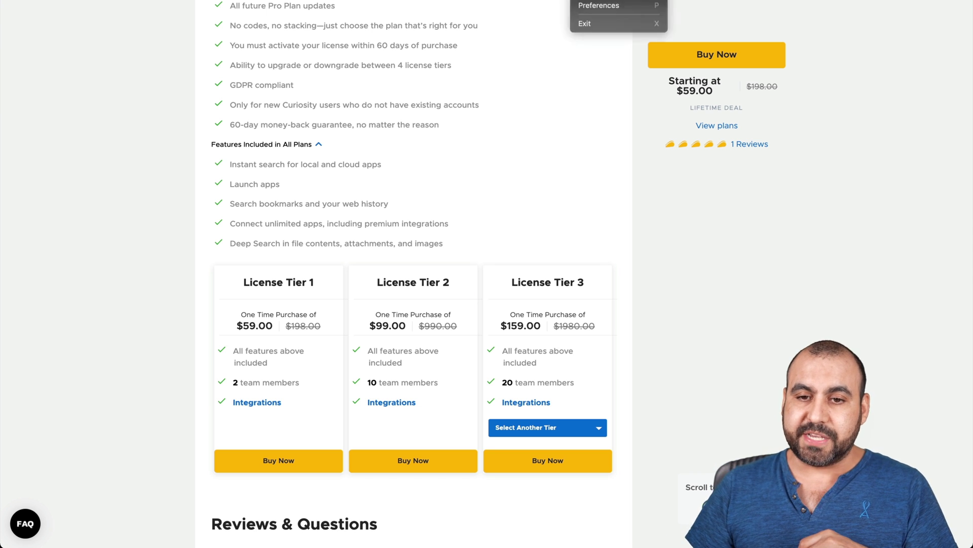
Open and close the Curiosity workspace, then bring up the Start typing search launcher.
{"action": "key", "text": "alt+space"}
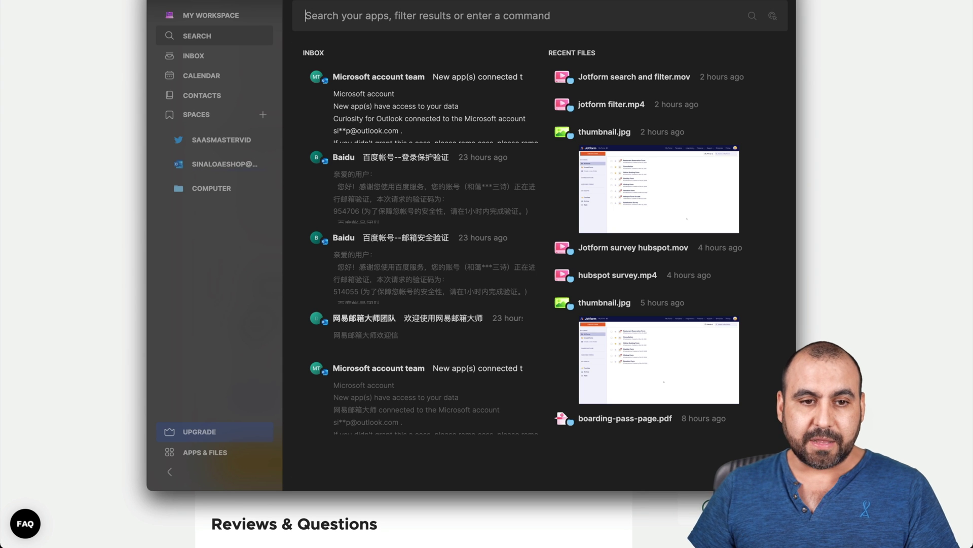
{"action": "key", "text": "Escape"}
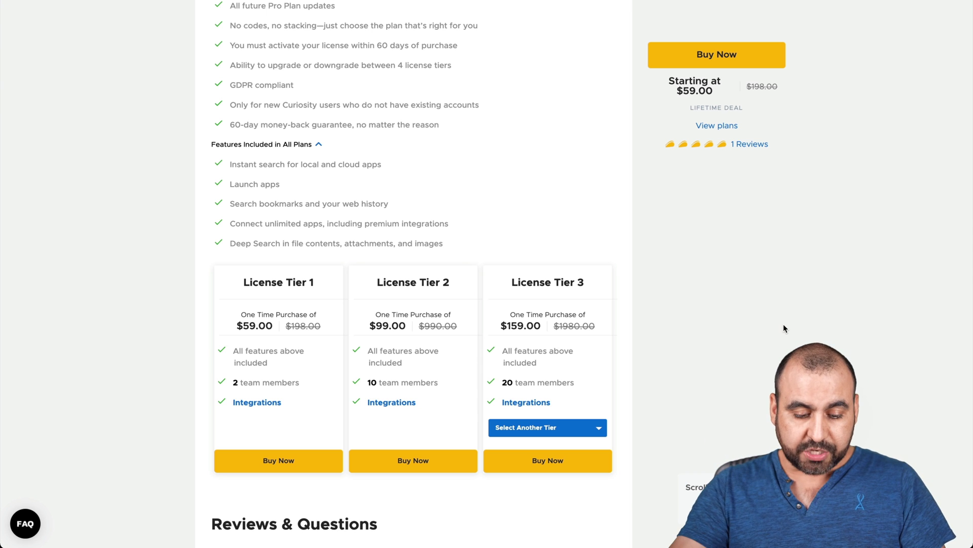
{"action": "key", "text": "alt+space"}
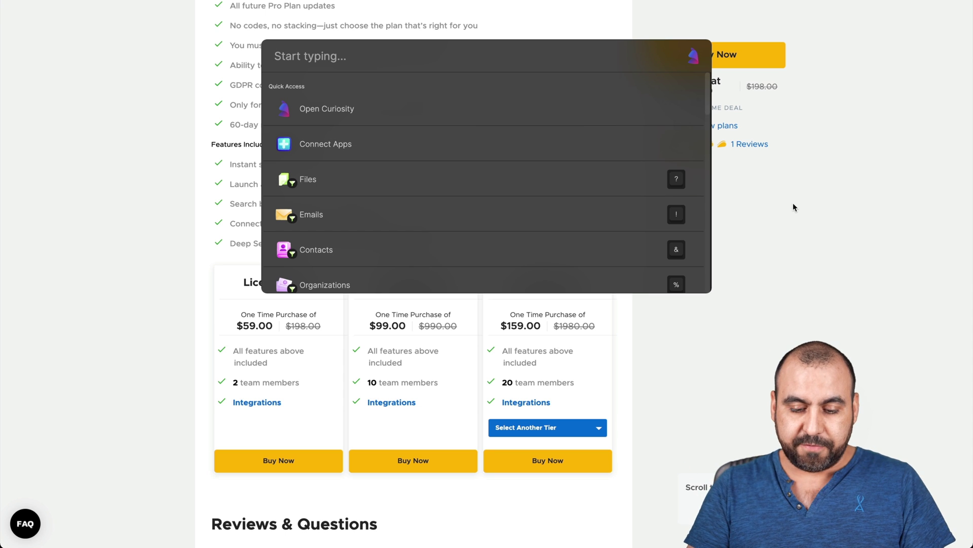
{"action": "type", "text": "baidu"}
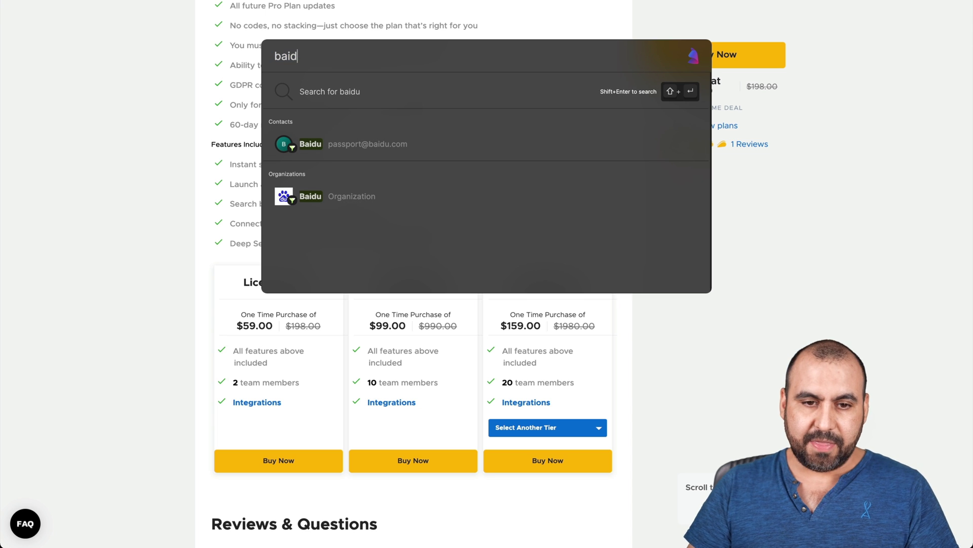
Replace the 'baidu' query with 'saas' and show all 469 matching results.
{"action": "key", "text": "BackSpace"}
{"action": "key", "text": "BackSpace"}
{"action": "key", "text": "BackSpace"}
{"action": "key", "text": "BackSpace"}
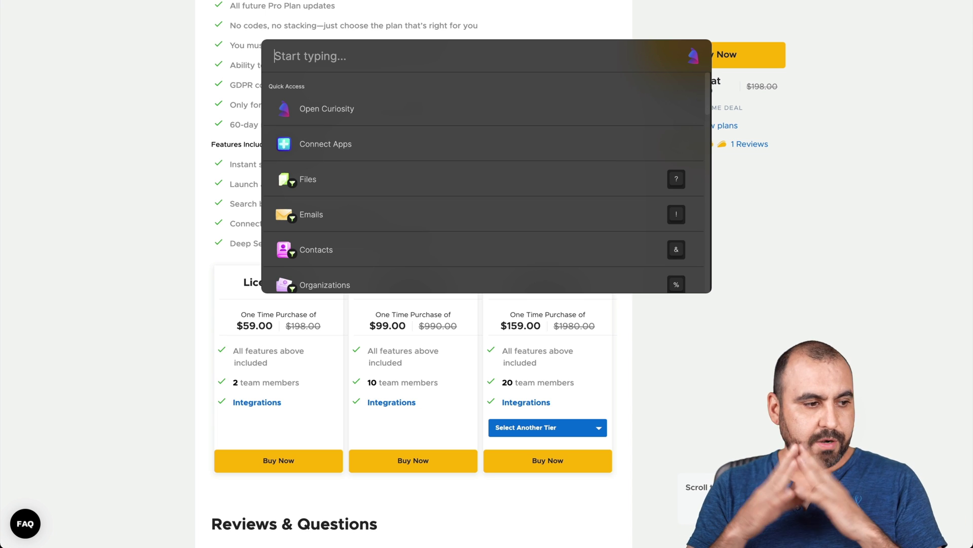
{"action": "type", "text": "saas"}
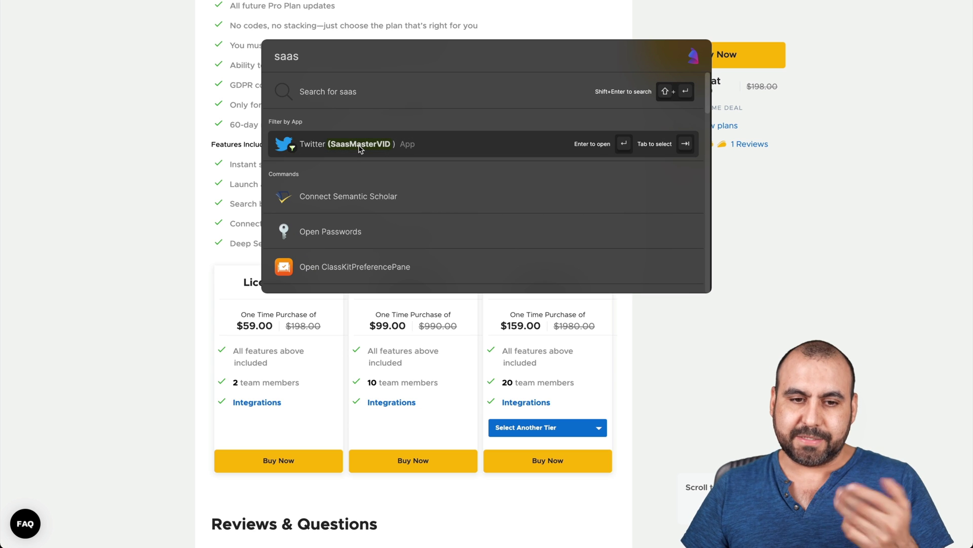
{"action": "key", "text": "Return"}
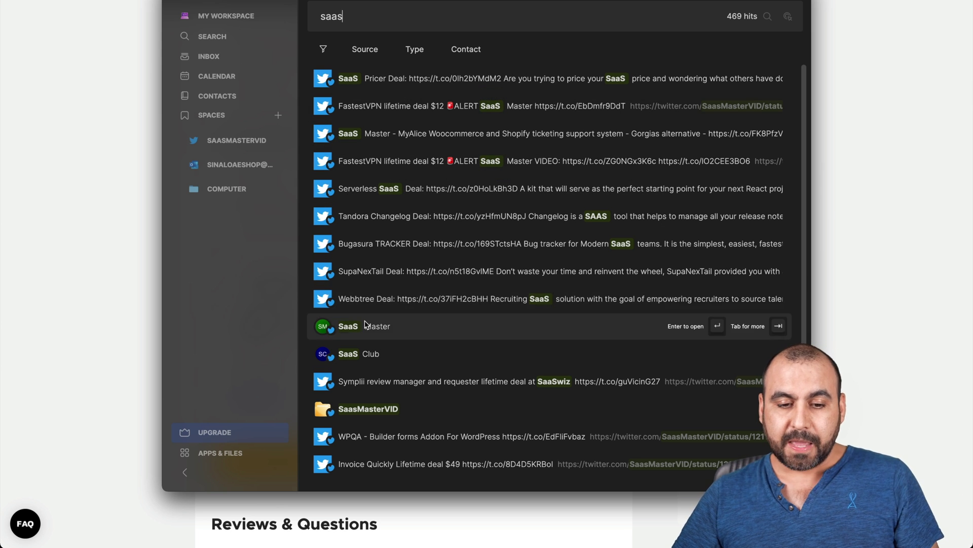
{"action": "scroll", "coordinate": [407, 374], "scroll_direction": "down", "scroll_amount": 5}
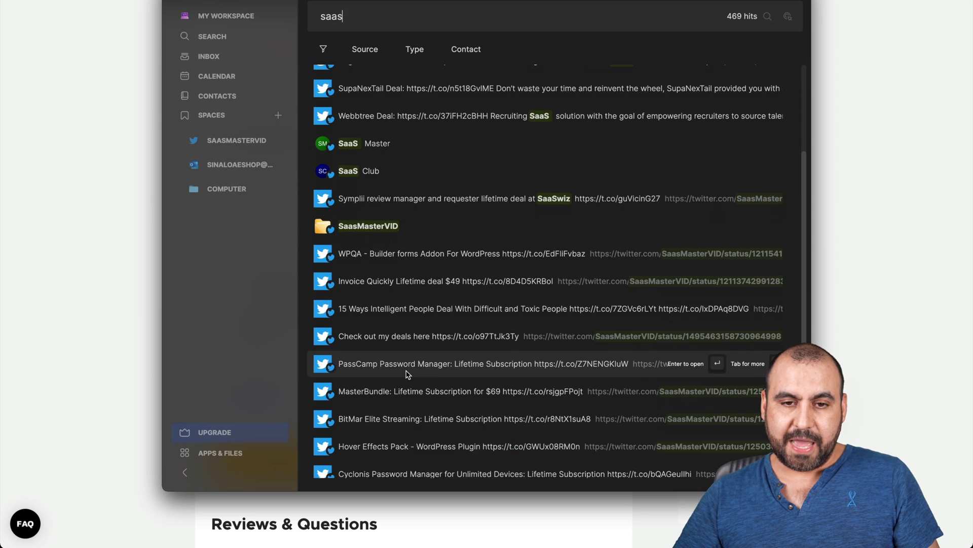
{"action": "scroll", "coordinate": [408, 373], "scroll_direction": "up", "scroll_amount": 5}
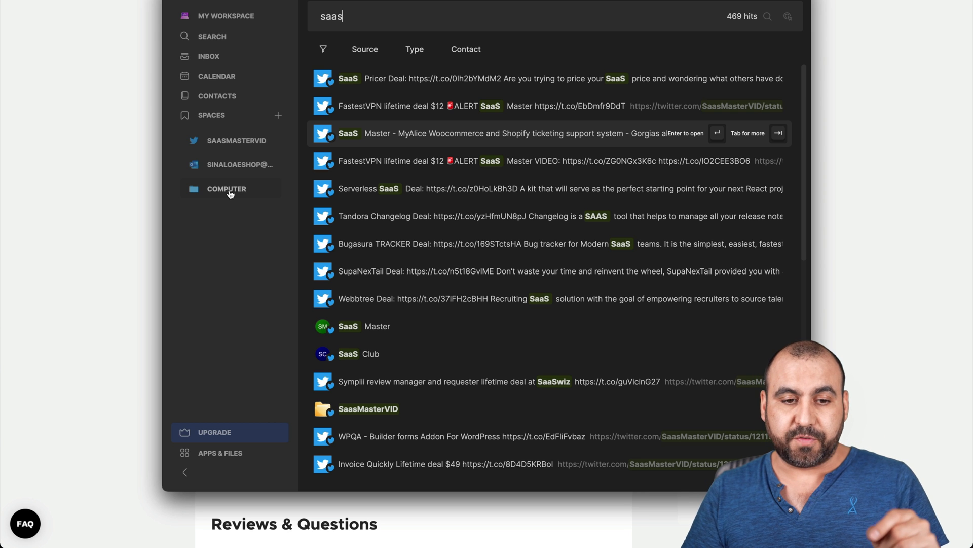
Open the Computer space, then the Apps & Files list of connected integrations.
{"action": "left_click", "coordinate": [230, 192]}
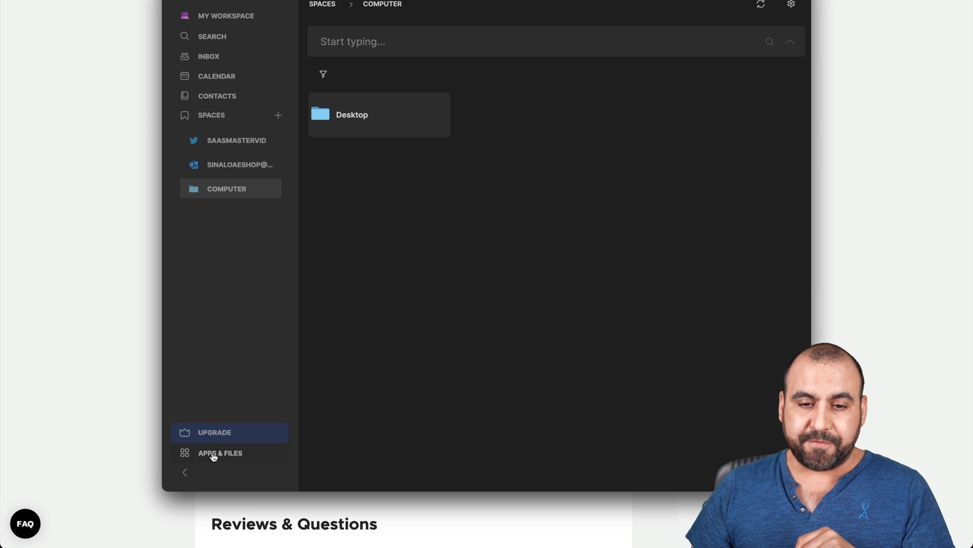
{"action": "left_click", "coordinate": [214, 454]}
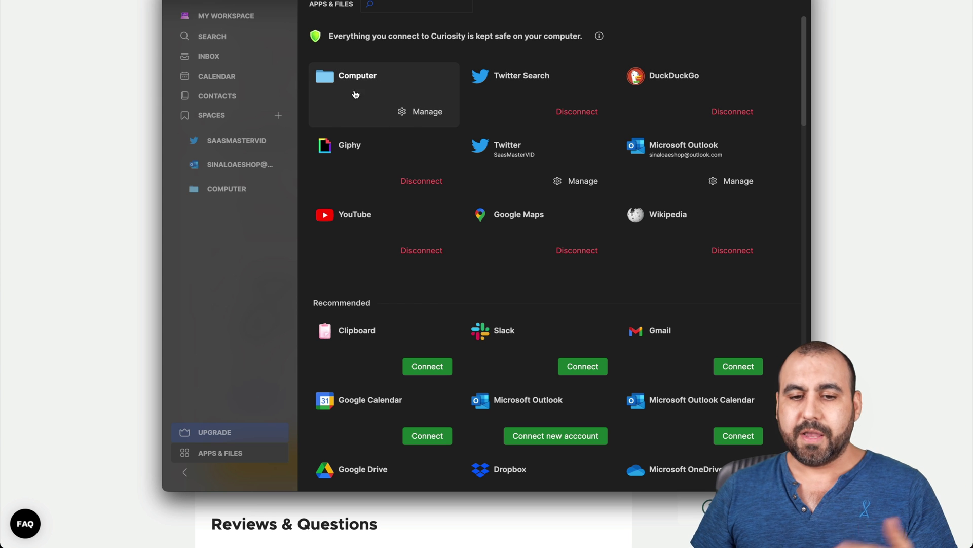
{"action": "scroll", "coordinate": [563, 295], "scroll_direction": "down", "scroll_amount": 4}
{"action": "scroll", "coordinate": [563, 295], "scroll_direction": "down", "scroll_amount": 4}
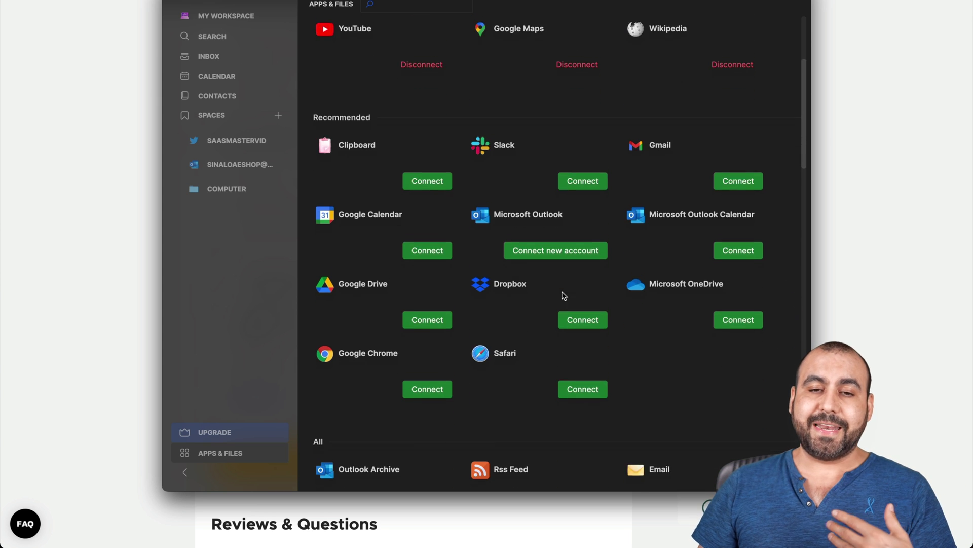
{"action": "scroll", "coordinate": [563, 295], "scroll_direction": "down", "scroll_amount": 2}
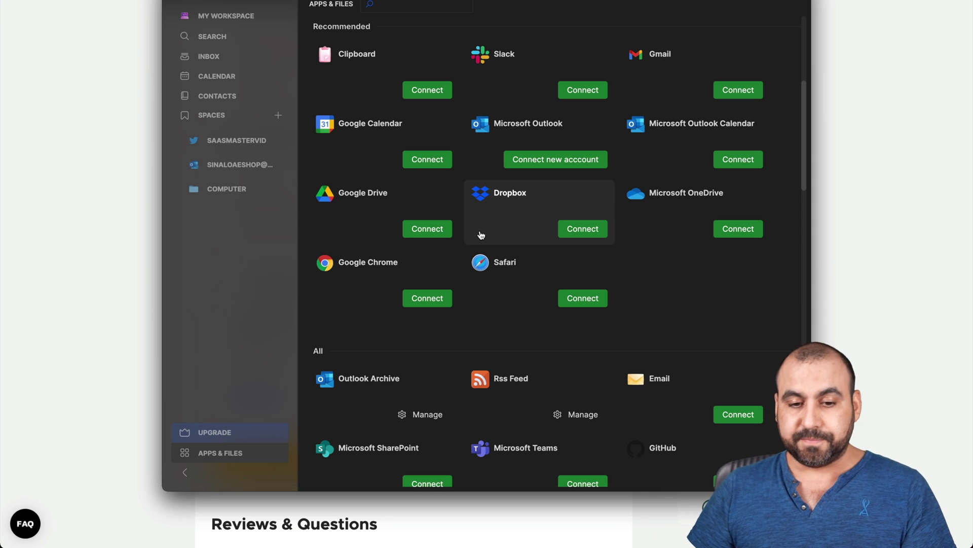
{"action": "scroll", "coordinate": [582, 325], "scroll_direction": "down", "scroll_amount": 5}
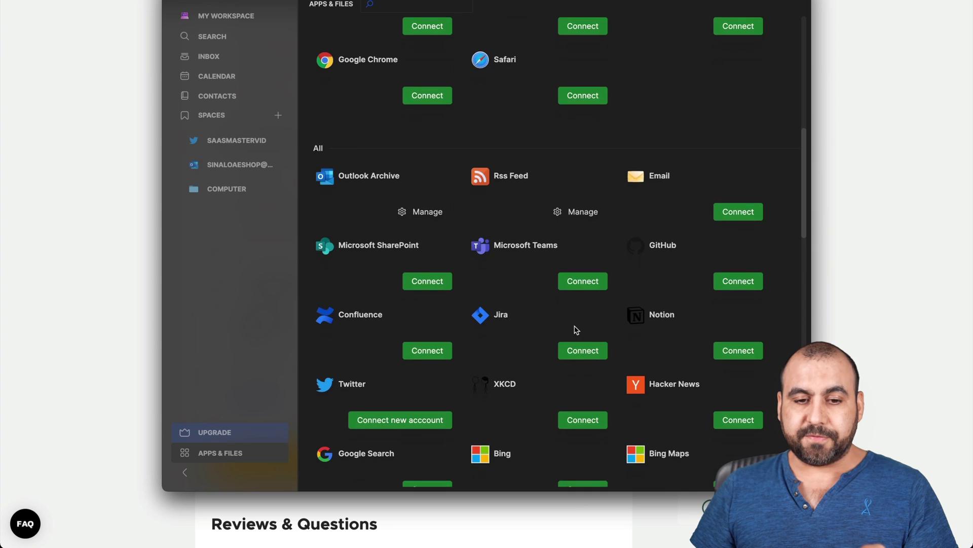
{"action": "scroll", "coordinate": [582, 325], "scroll_direction": "down", "scroll_amount": 3}
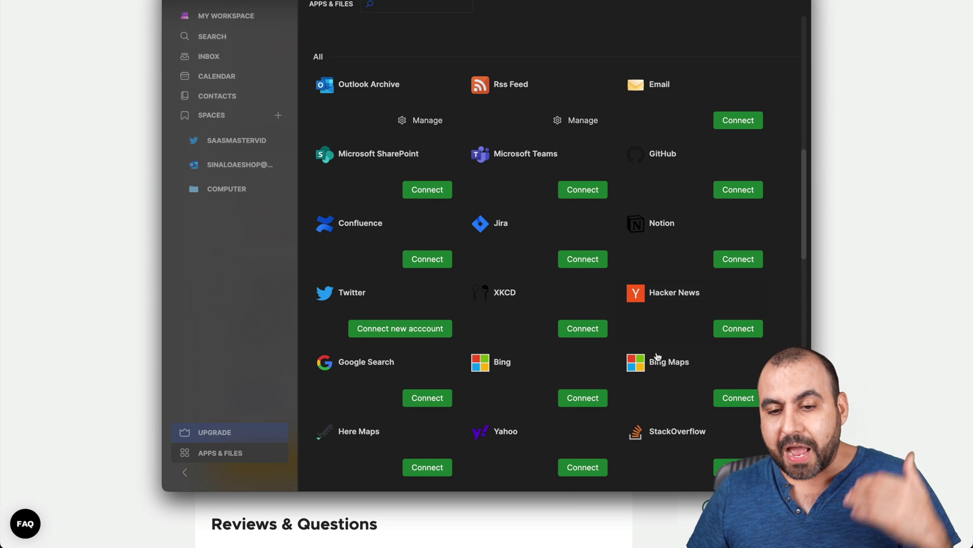
{"action": "scroll", "coordinate": [662, 369], "scroll_direction": "down", "scroll_amount": 1}
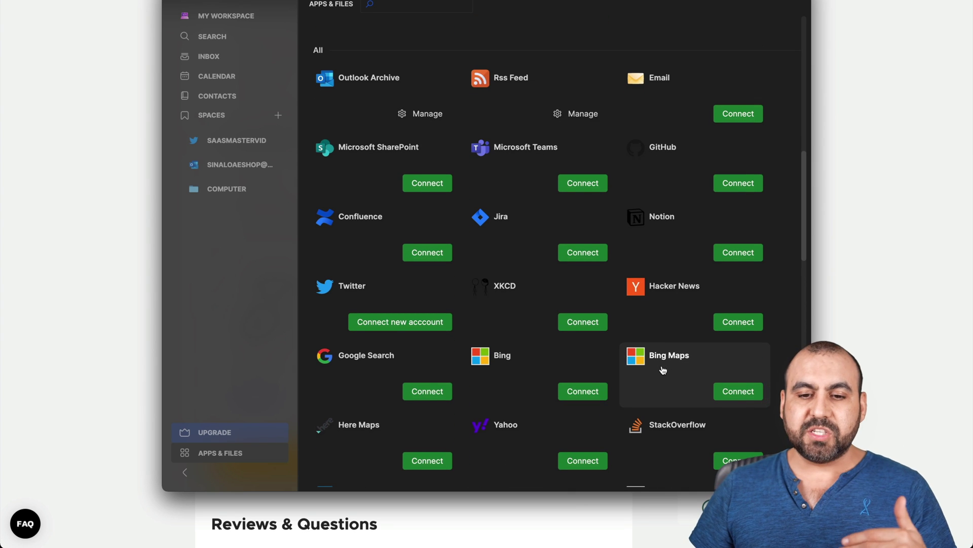
{"action": "scroll", "coordinate": [683, 244], "scroll_direction": "down", "scroll_amount": 5}
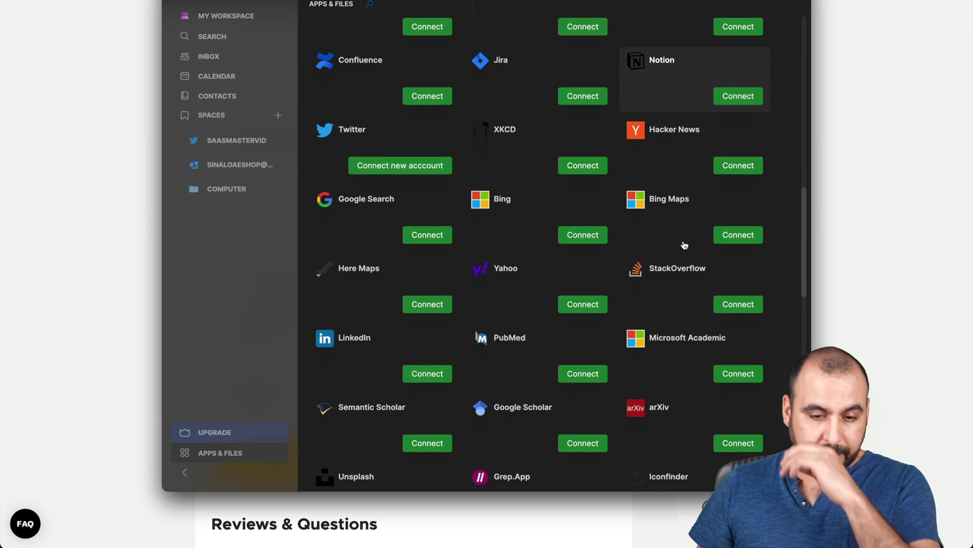
{"action": "scroll", "coordinate": [683, 244], "scroll_direction": "down", "scroll_amount": 1}
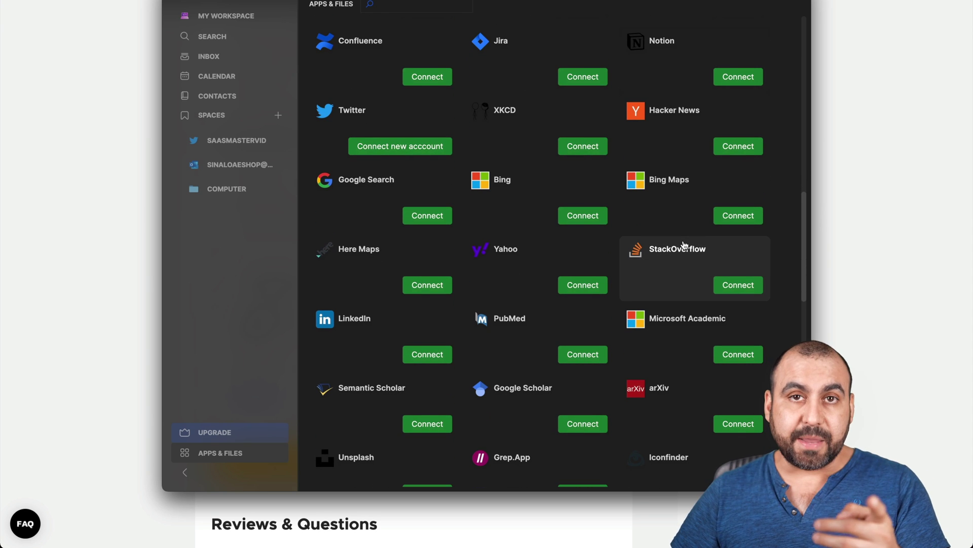
{"action": "scroll", "coordinate": [683, 244], "scroll_direction": "down", "scroll_amount": 2}
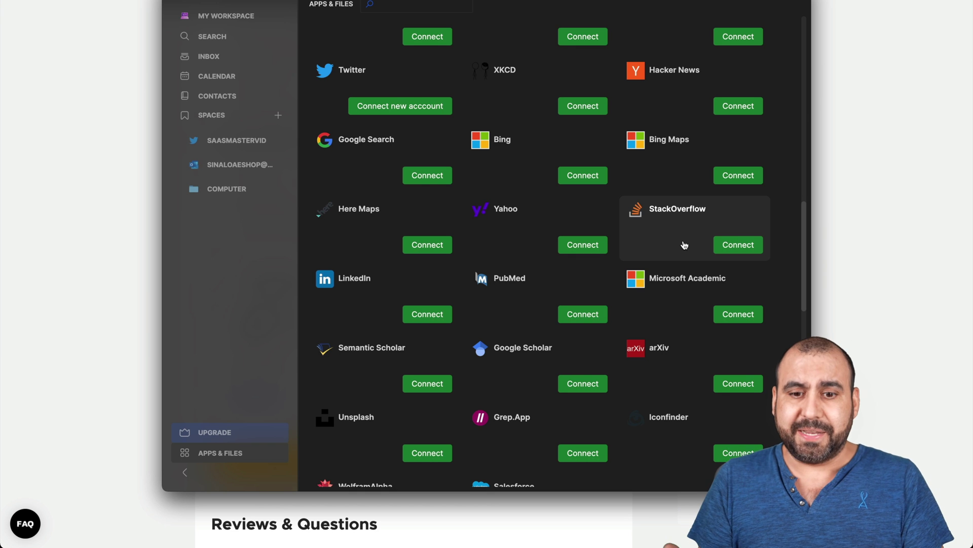
{"action": "scroll", "coordinate": [684, 243], "scroll_direction": "down", "scroll_amount": 3}
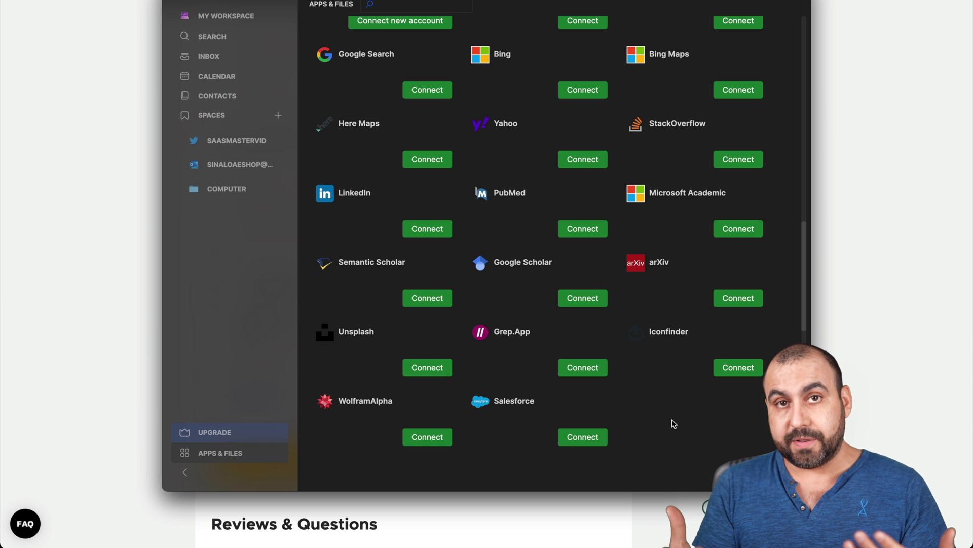
{"action": "scroll", "coordinate": [673, 424], "scroll_direction": "down", "scroll_amount": 3}
{"action": "scroll", "coordinate": [673, 424], "scroll_direction": "down", "scroll_amount": 3}
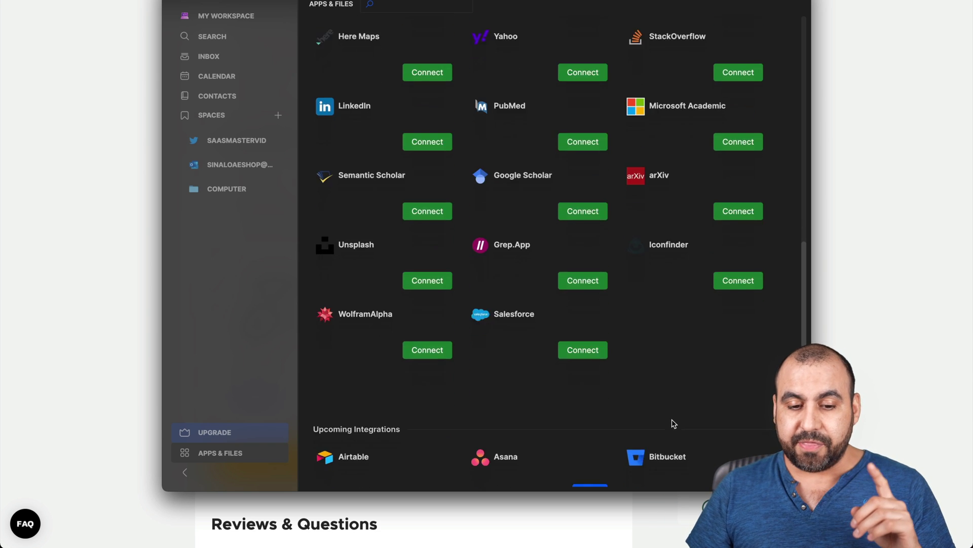
{"action": "scroll", "coordinate": [673, 424], "scroll_direction": "down", "scroll_amount": 3}
{"action": "scroll", "coordinate": [673, 424], "scroll_direction": "down", "scroll_amount": 2}
{"action": "scroll", "coordinate": [673, 424], "scroll_direction": "down", "scroll_amount": 2}
{"action": "scroll", "coordinate": [673, 423], "scroll_direction": "down", "scroll_amount": 2}
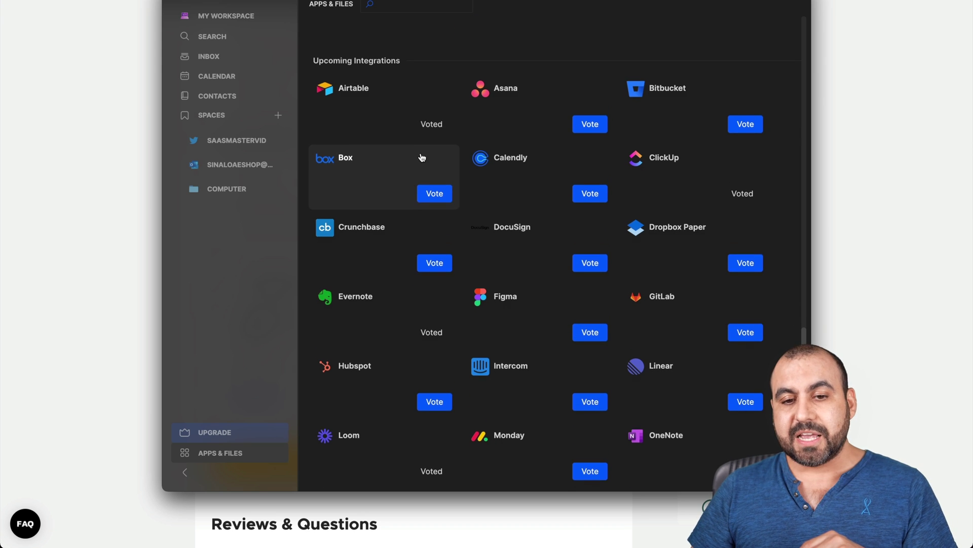
{"action": "scroll", "coordinate": [422, 156], "scroll_direction": "down", "scroll_amount": 1}
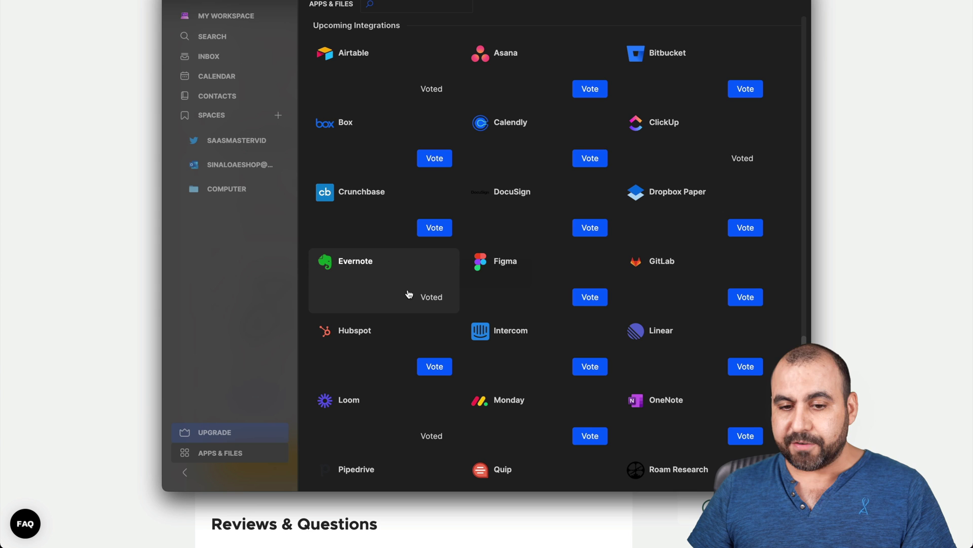
{"action": "scroll", "coordinate": [439, 302], "scroll_direction": "down", "scroll_amount": 5}
{"action": "scroll", "coordinate": [425, 290], "scroll_direction": "down", "scroll_amount": 3}
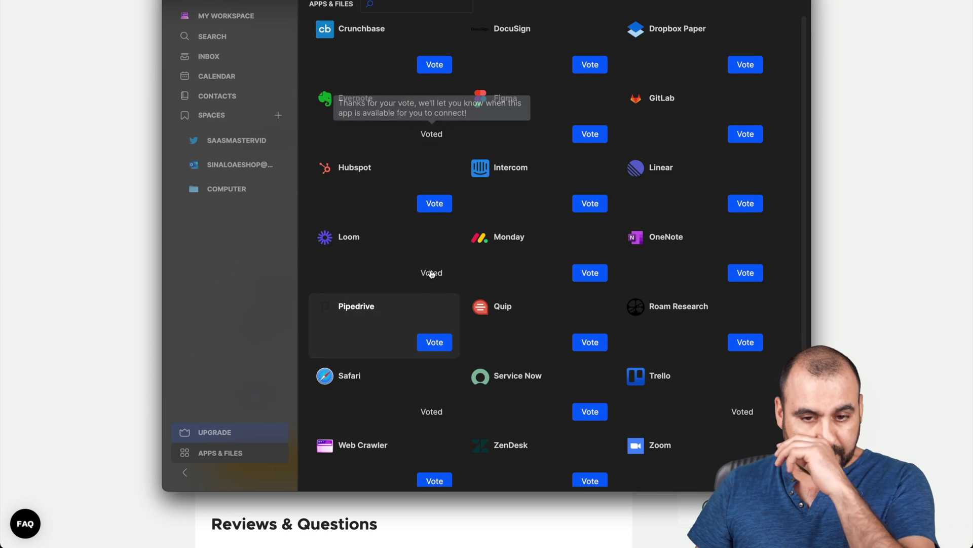
{"action": "scroll", "coordinate": [383, 177], "scroll_direction": "down", "scroll_amount": 1}
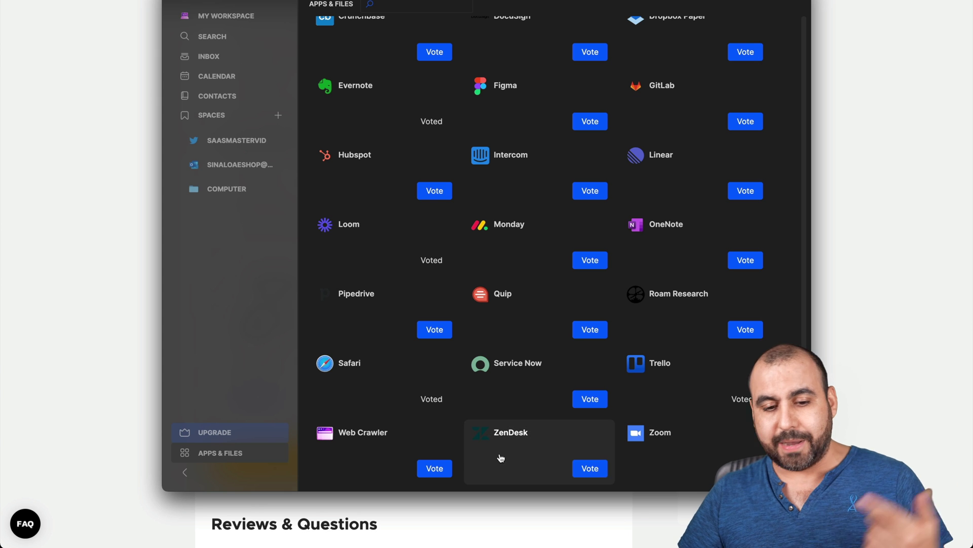
{"action": "scroll", "coordinate": [639, 239], "scroll_direction": "up", "scroll_amount": 3}
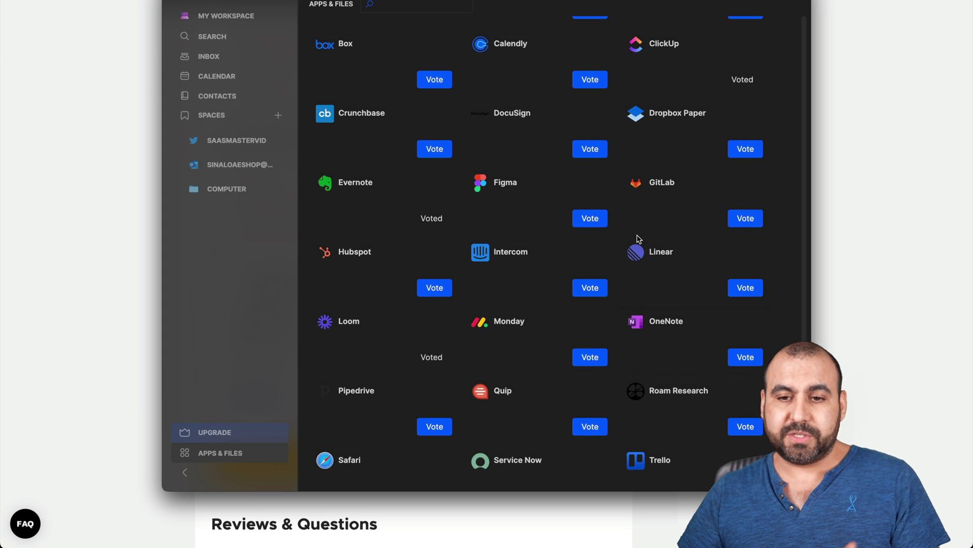
{"action": "scroll", "coordinate": [638, 239], "scroll_direction": "up", "scroll_amount": 4}
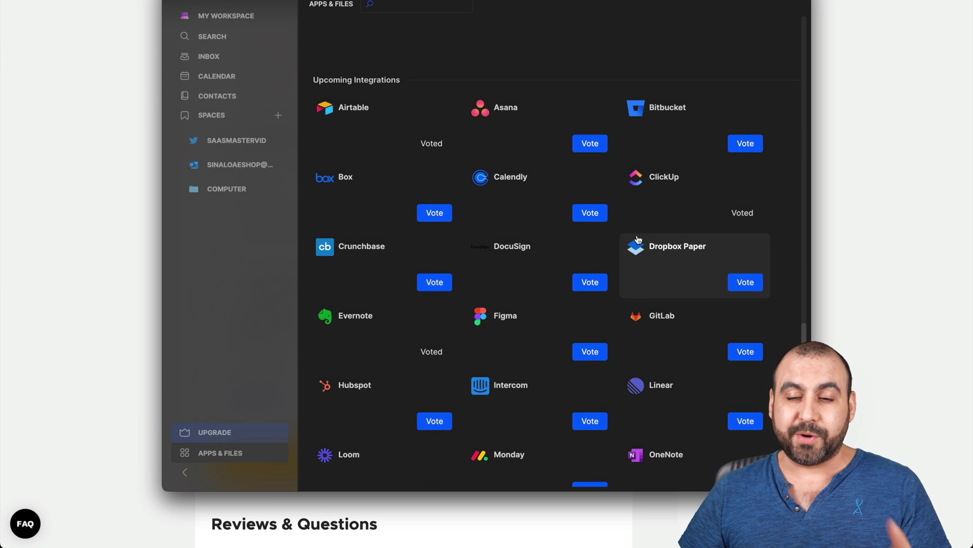
{"action": "scroll", "coordinate": [582, 175], "scroll_direction": "up", "scroll_amount": 5}
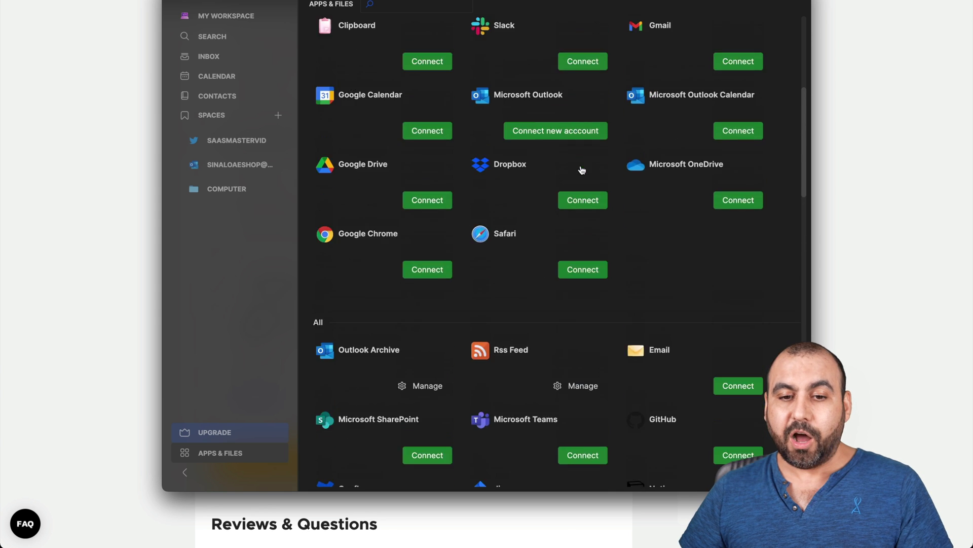
{"action": "scroll", "coordinate": [582, 169], "scroll_direction": "up", "scroll_amount": 5}
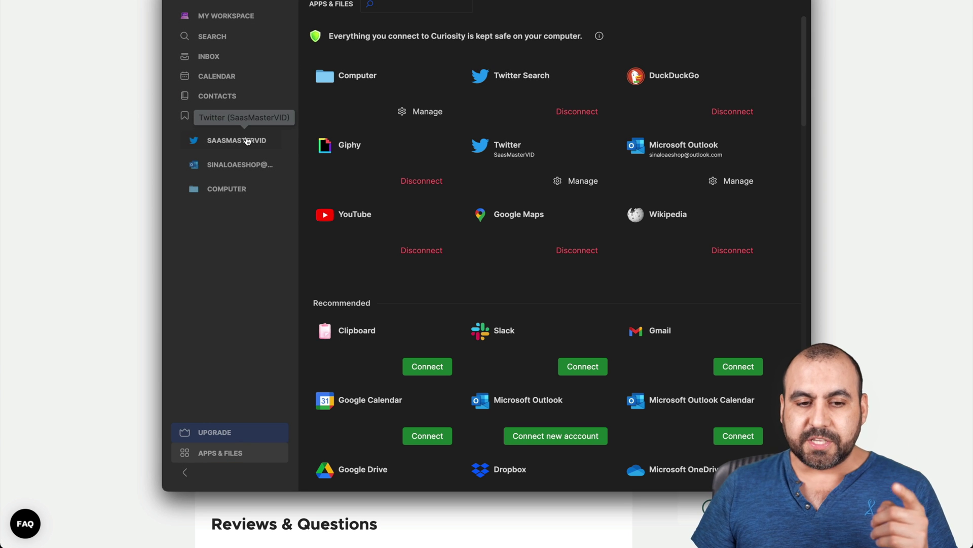
Browse the Computer, Outlook and Twitter spaces in turn.
{"action": "left_click", "coordinate": [226, 189]}
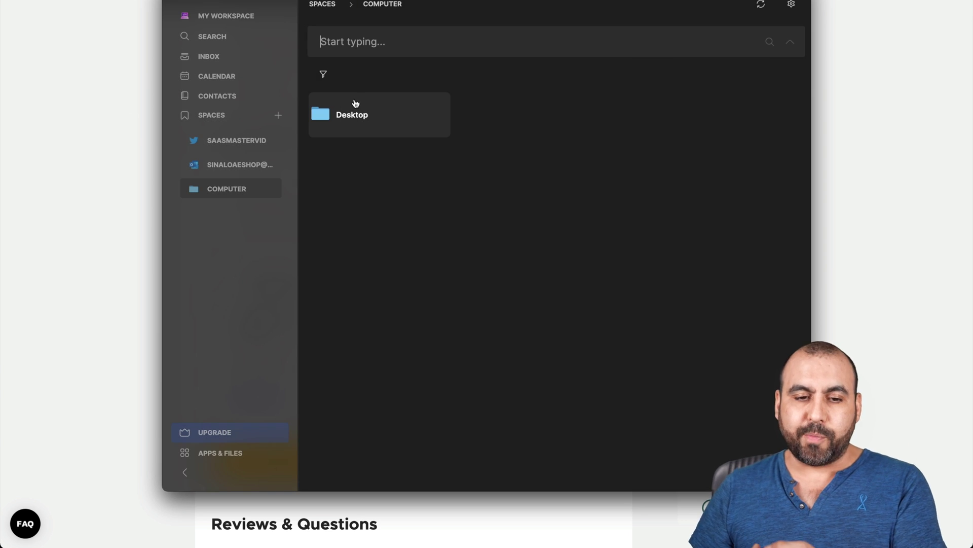
{"action": "left_click", "coordinate": [243, 162]}
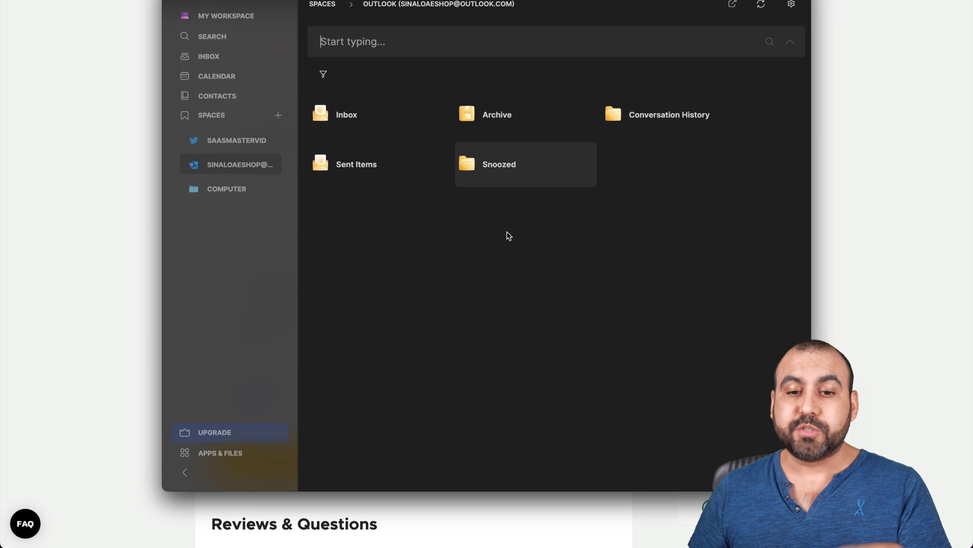
{"action": "left_click", "coordinate": [226, 142]}
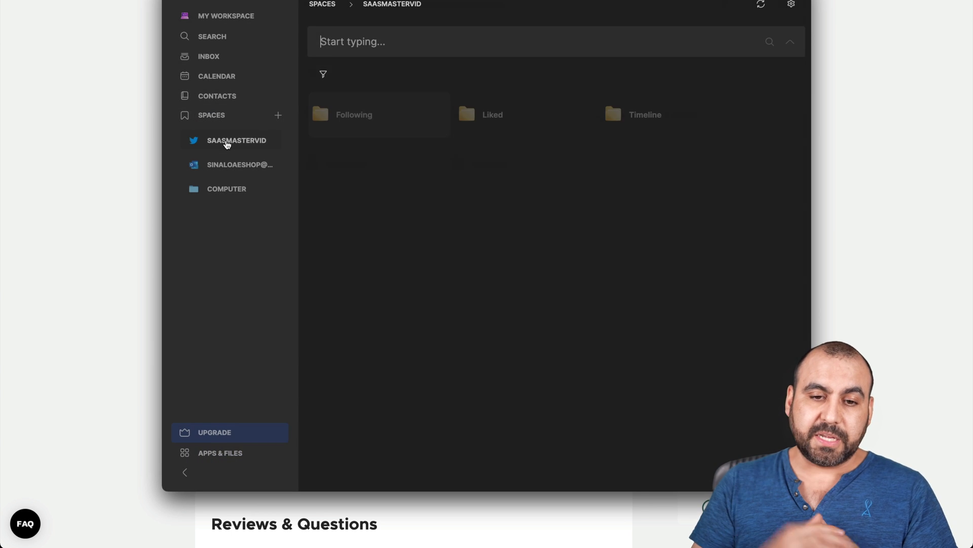
View the Twitter Following, Liked and Timeline folders, then return to the Spaces overview.
{"action": "left_click", "coordinate": [350, 115]}
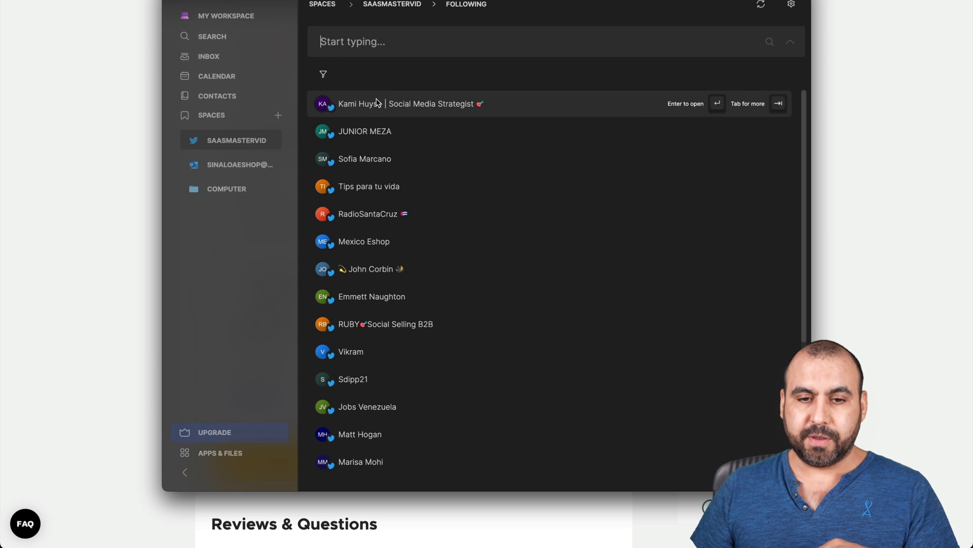
{"action": "left_click", "coordinate": [389, 11]}
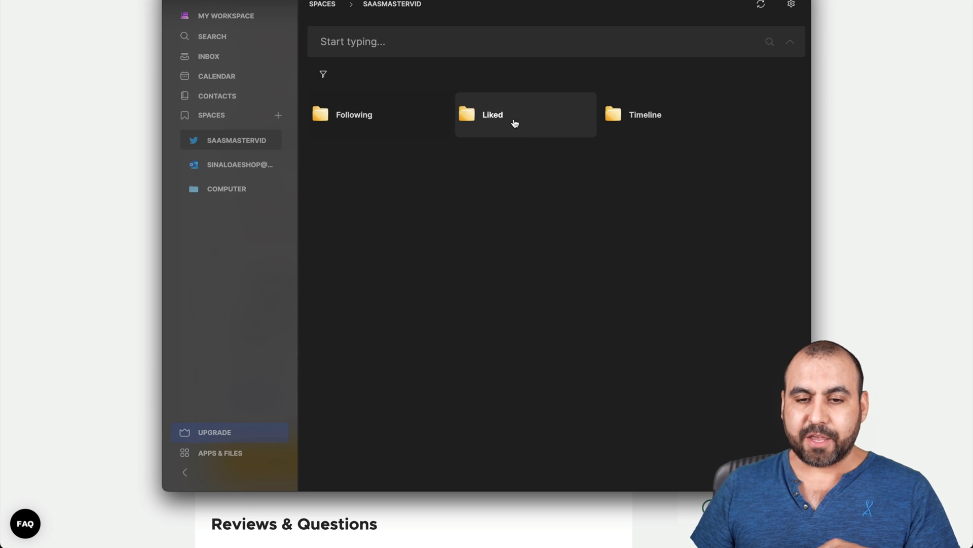
{"action": "left_click", "coordinate": [514, 121]}
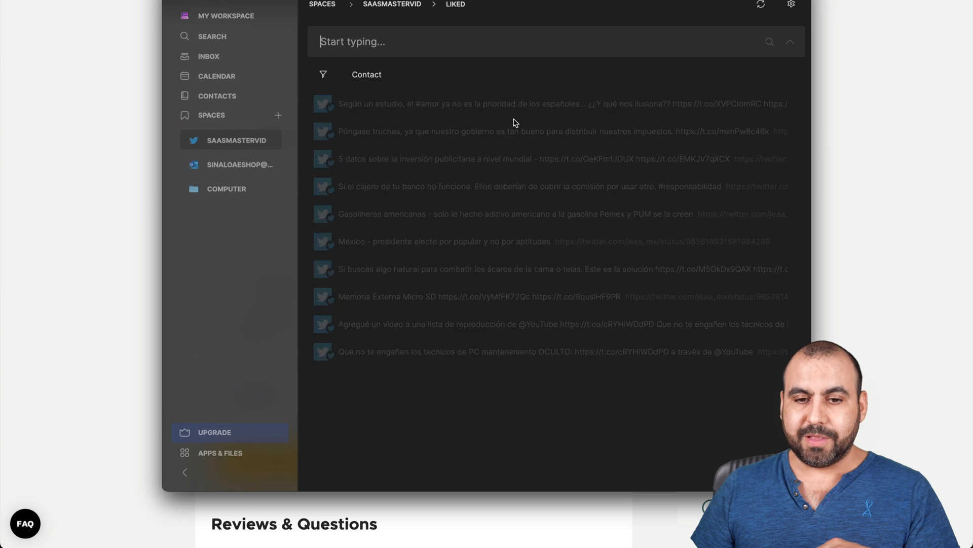
{"action": "left_click", "coordinate": [413, 11]}
{"action": "left_click", "coordinate": [653, 129]}
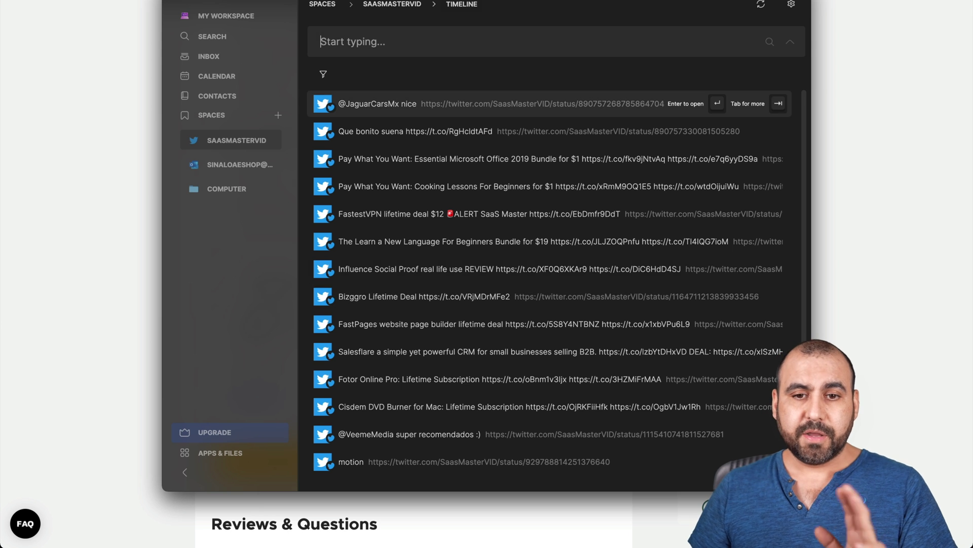
{"action": "left_click", "coordinate": [322, 5]}
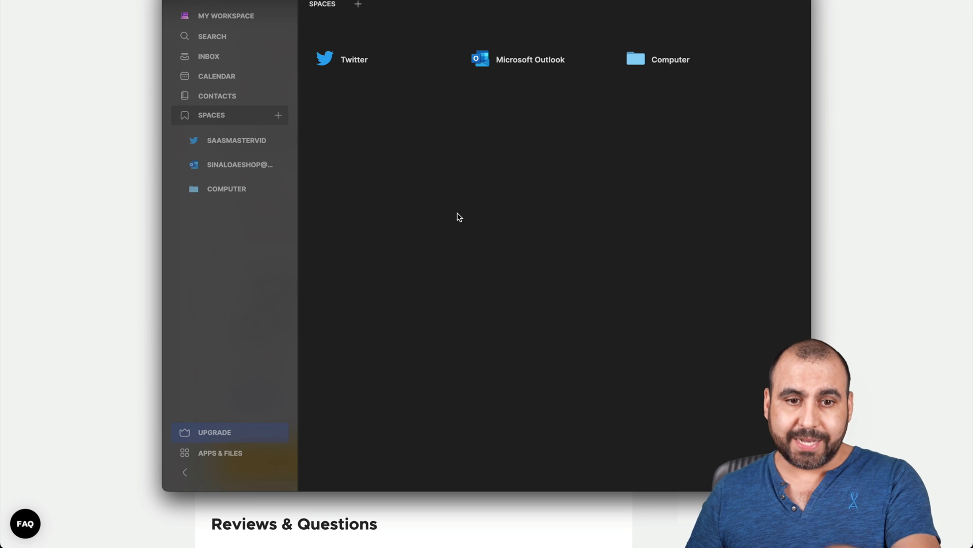
Show the Contacts, Calendar, Inbox and Search views in turn.
{"action": "left_click", "coordinate": [228, 95]}
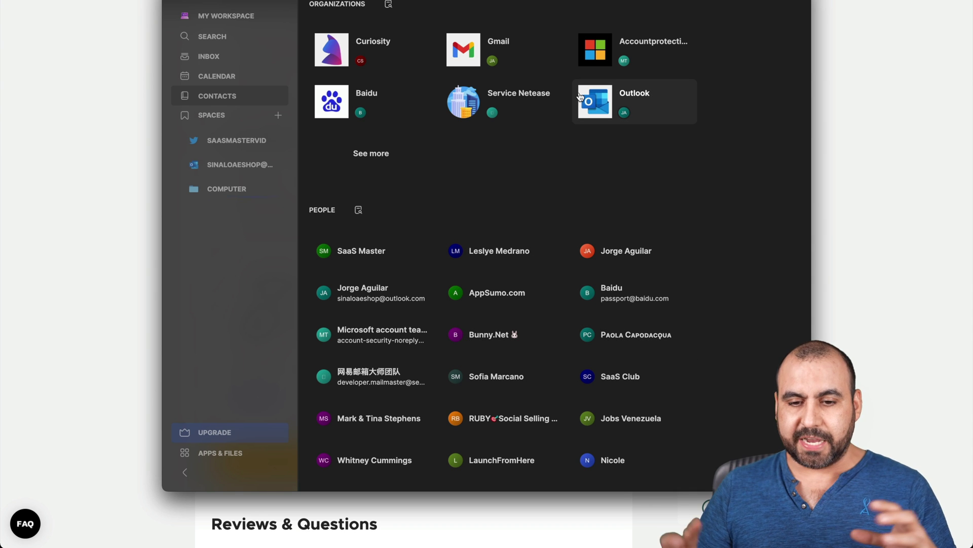
{"action": "left_click", "coordinate": [262, 75]}
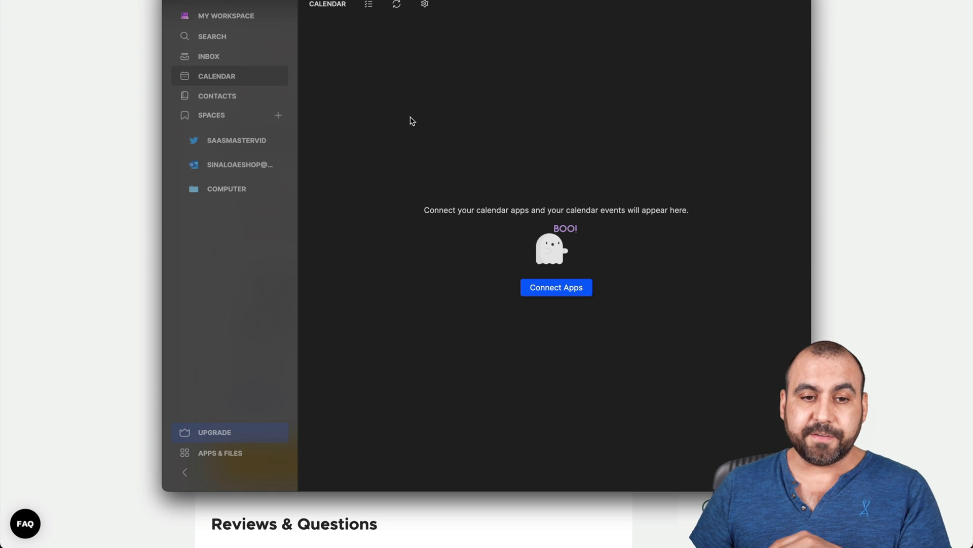
{"action": "left_click", "coordinate": [221, 58]}
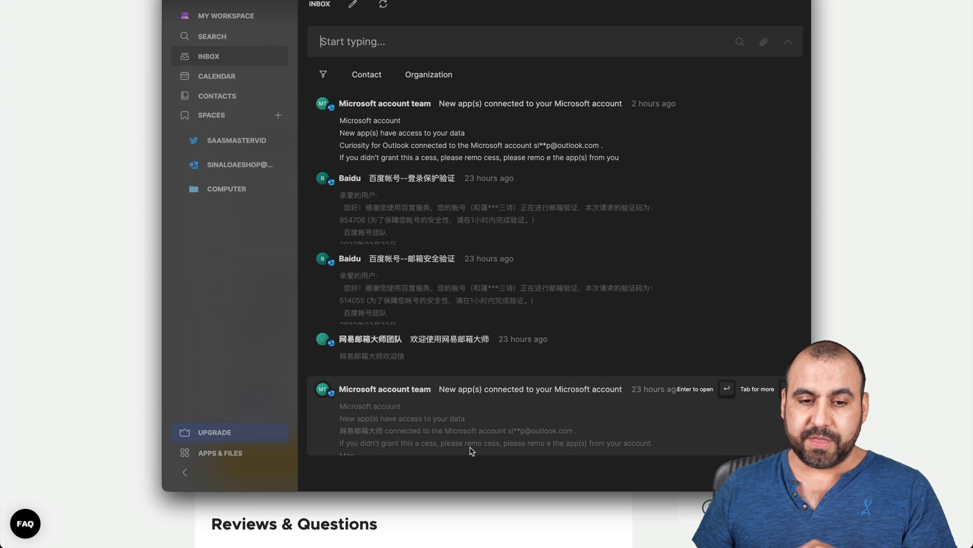
{"action": "left_click", "coordinate": [226, 38]}
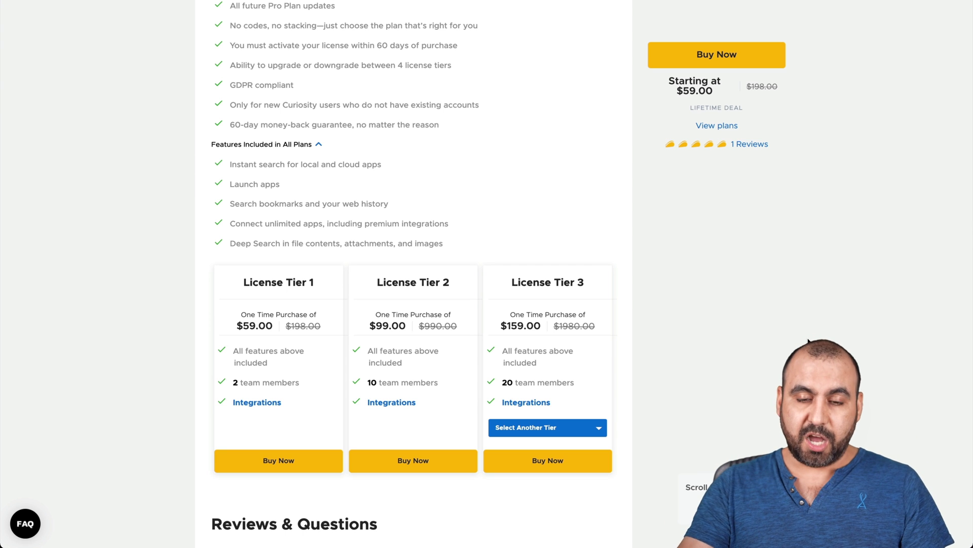
Summon and dismiss the Curiosity quick-search overlay with Alt+Space.
{"action": "key", "text": "alt+space"}
{"action": "key", "text": "Escape"}
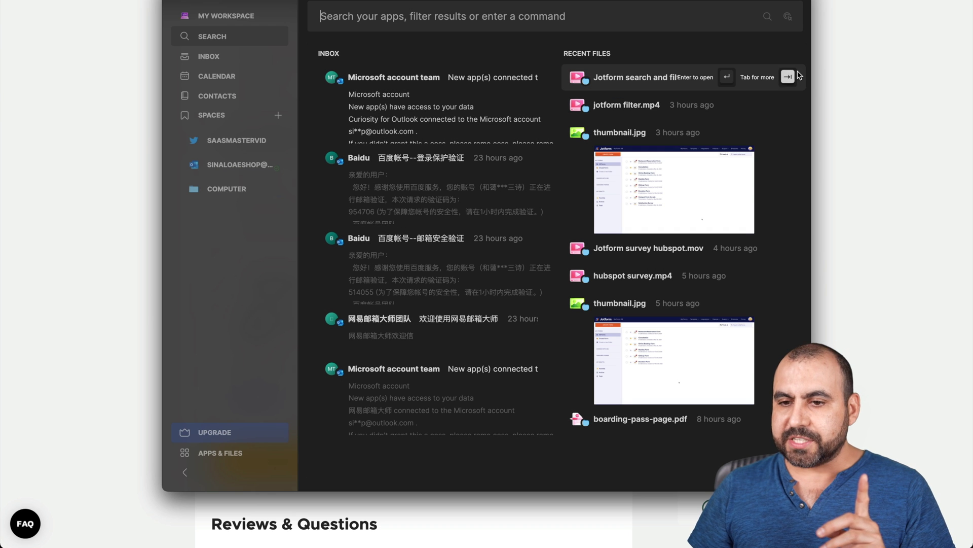
Check the Relevancy/Newest/Oldest sort options and step through results with arrow keys.
{"action": "left_click", "coordinate": [789, 15]}
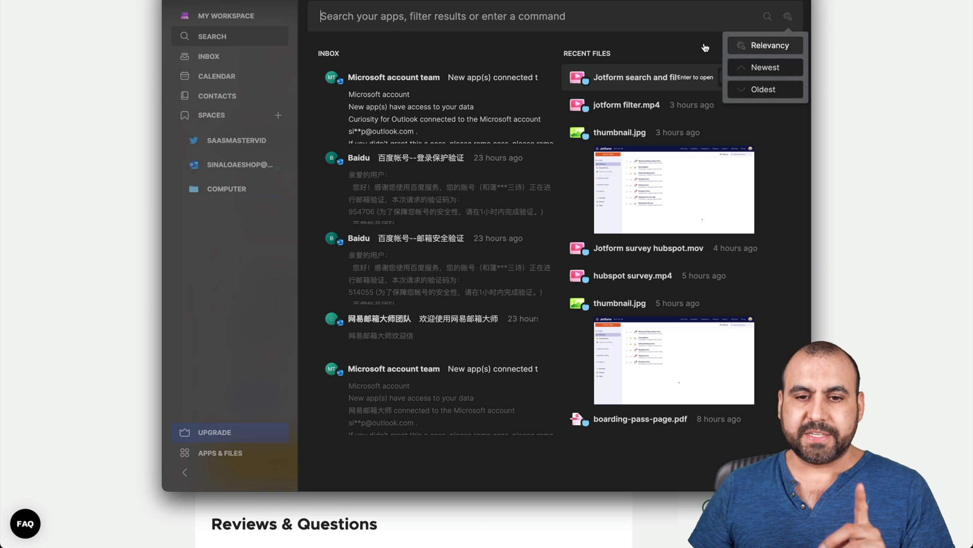
{"action": "left_click", "coordinate": [517, 229]}
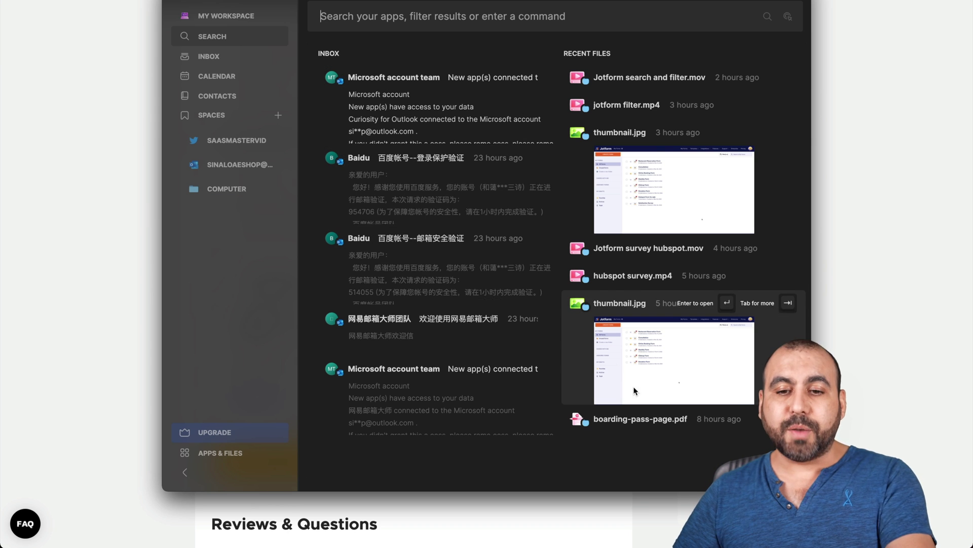
{"action": "key", "text": "Right"}
{"action": "key", "text": "Down"}
{"action": "key", "text": "Left"}
{"action": "key", "text": "Up"}
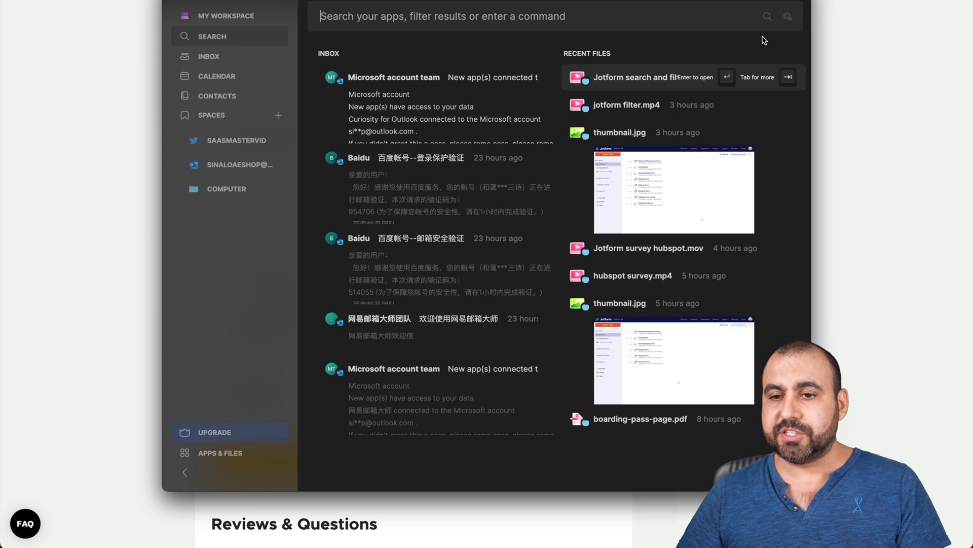
Check the sort options again, then hide Curiosity to reveal the AppSumo tiers.
{"action": "left_click", "coordinate": [789, 17]}
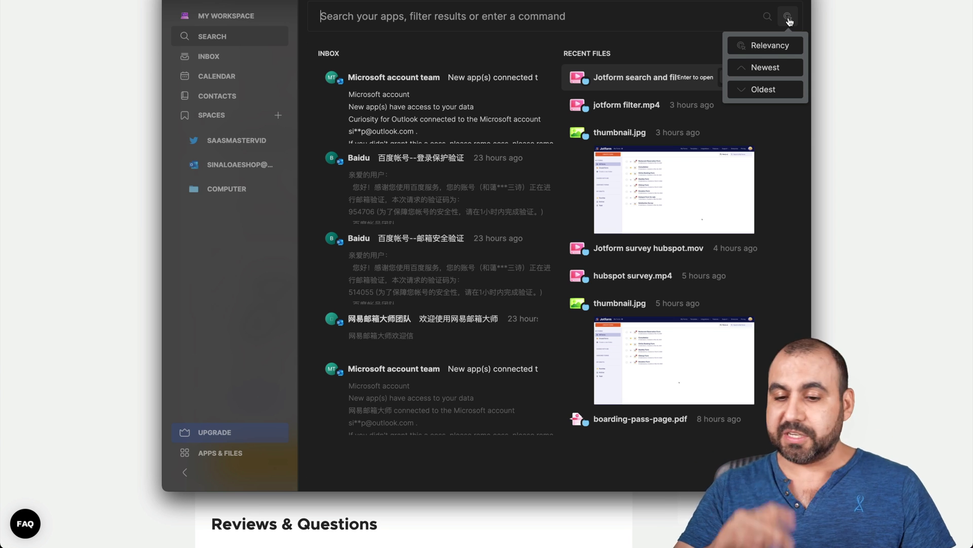
{"action": "left_click", "coordinate": [564, 26]}
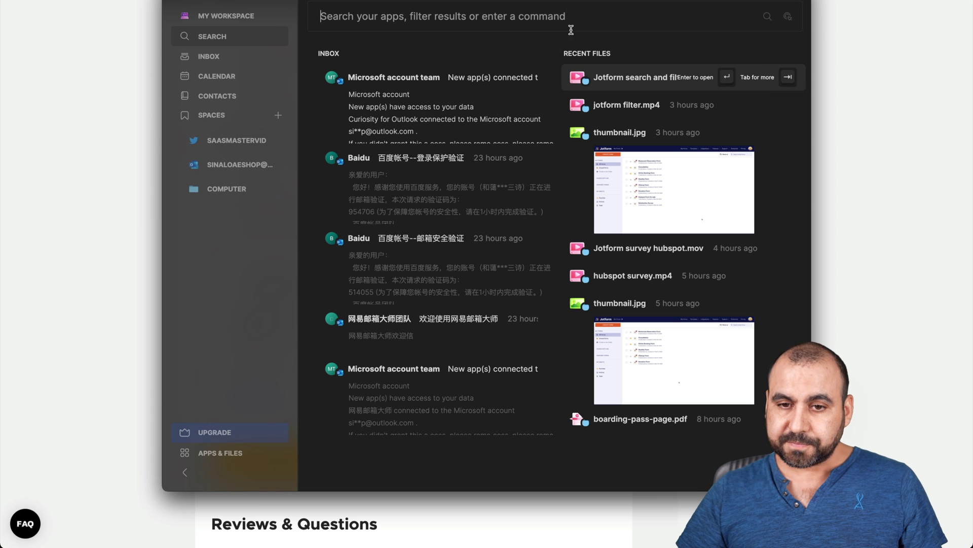
{"action": "key", "text": "Escape"}
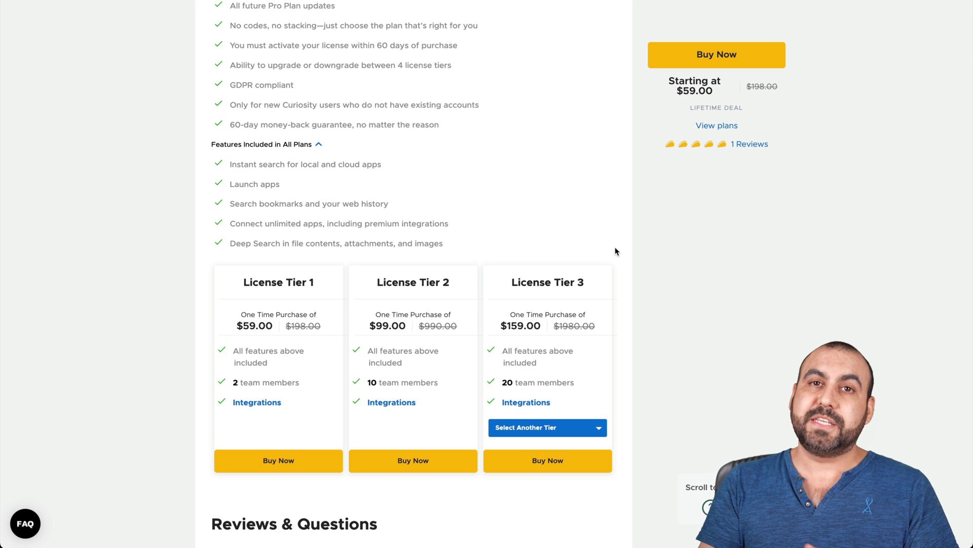
{"action": "scroll", "coordinate": [616, 252], "scroll_direction": "up", "scroll_amount": 15}
{"action": "scroll", "coordinate": [617, 252], "scroll_direction": "up", "scroll_amount": 10}
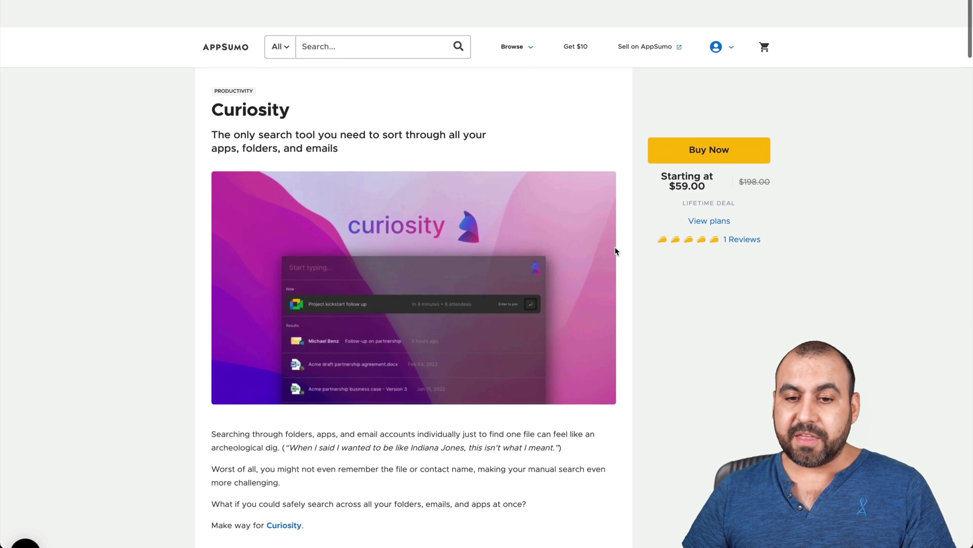
{"action": "scroll", "coordinate": [617, 251], "scroll_direction": "down", "scroll_amount": 3}
{"action": "scroll", "coordinate": [616, 252], "scroll_direction": "down", "scroll_amount": 2}
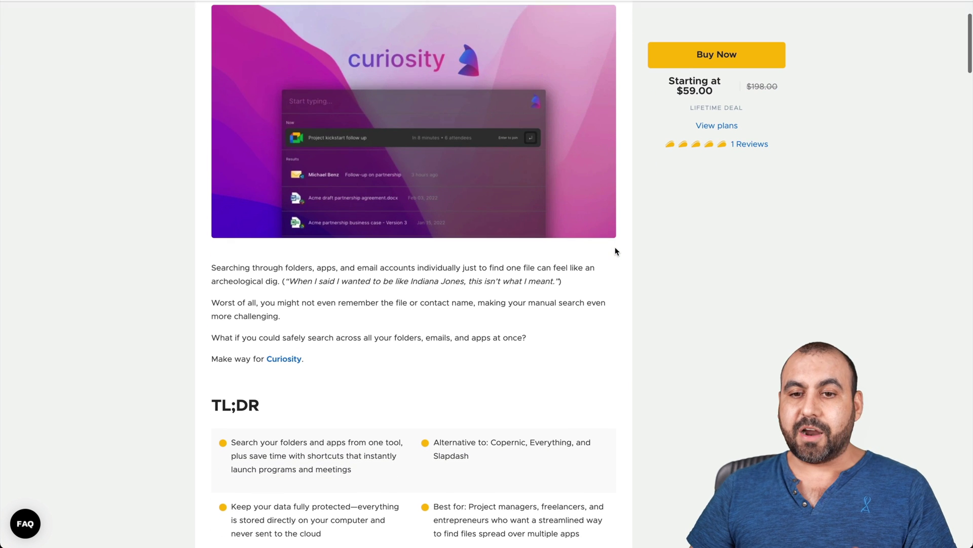